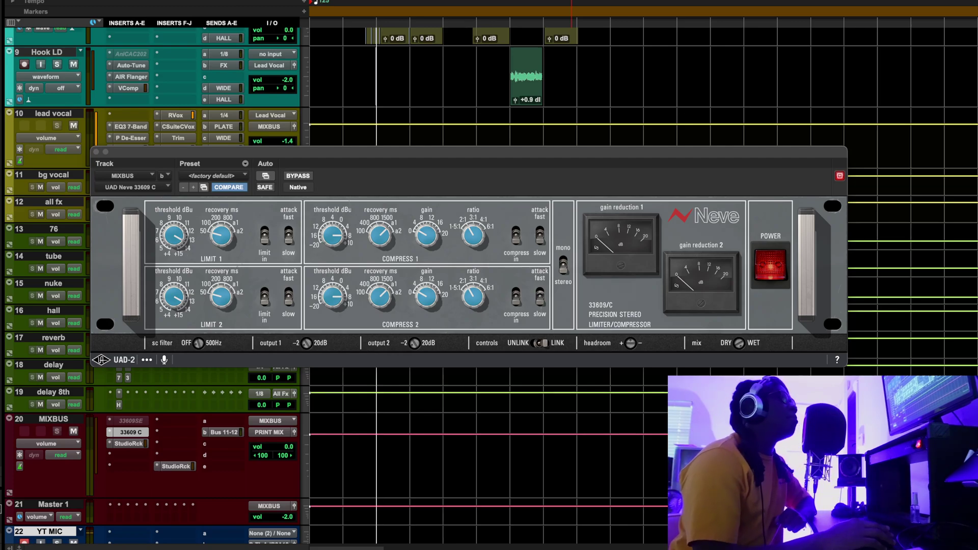
- Play the song and compare the MIXBUS with the UAD Neve 33609 C compressor bypassed and active
{"action": "key", "text": "space"}
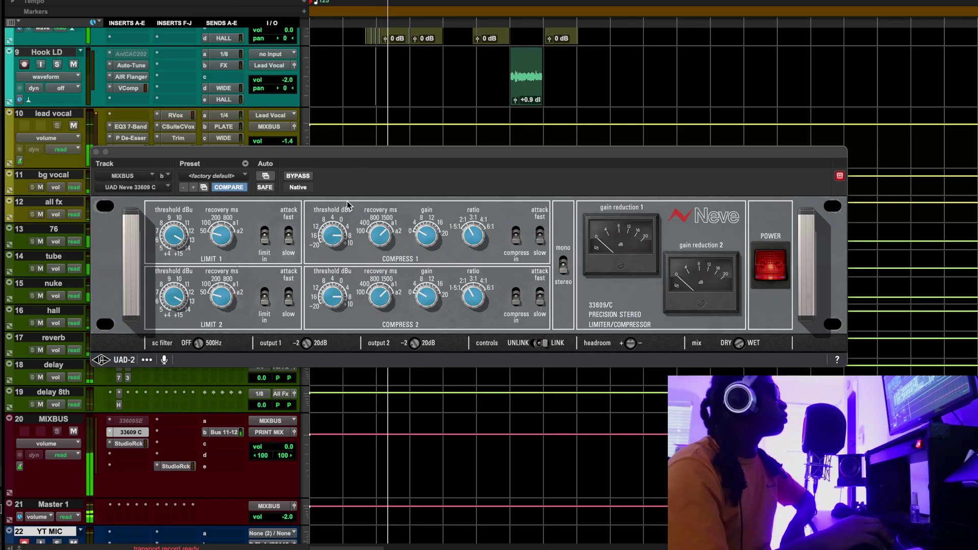
{"action": "left_click", "coordinate": [293, 176]}
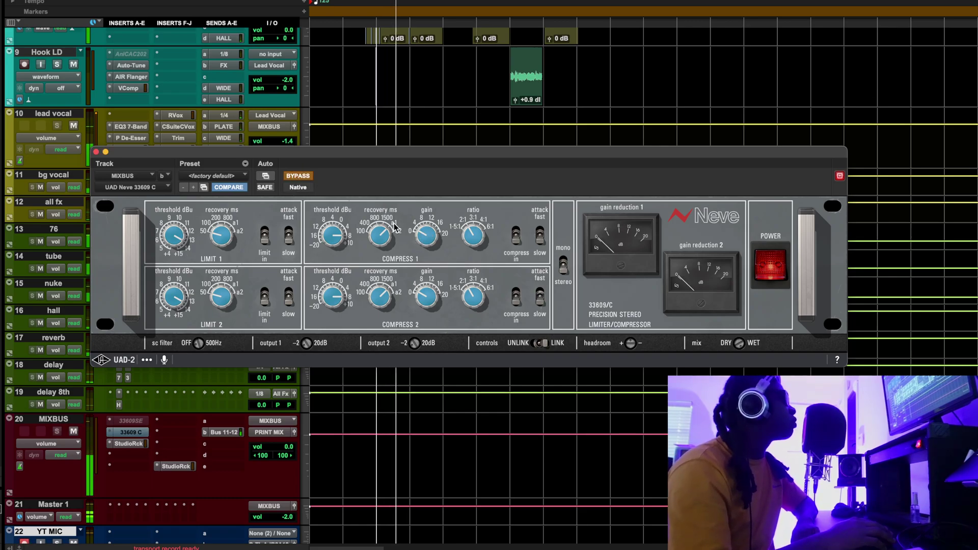
{"action": "left_click", "coordinate": [298, 177]}
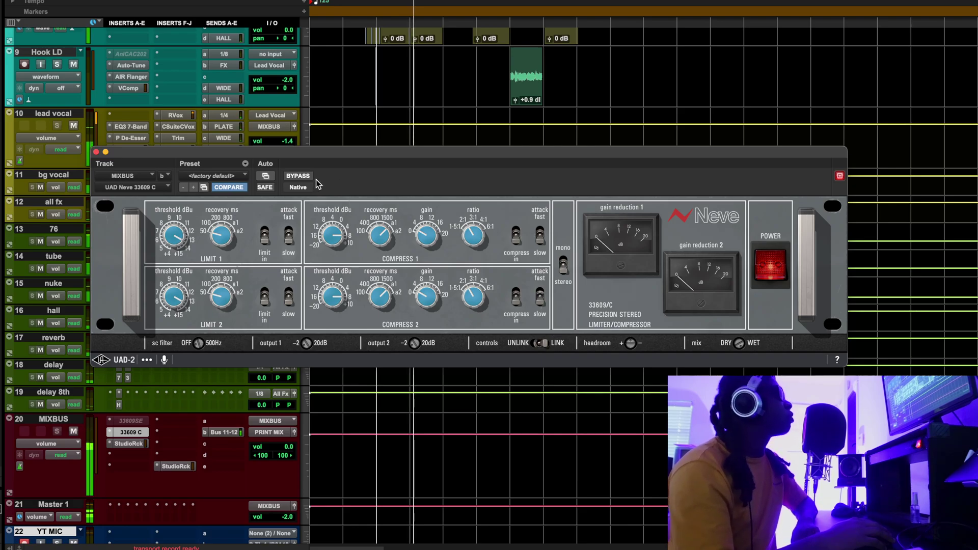
{"action": "left_click", "coordinate": [298, 176]}
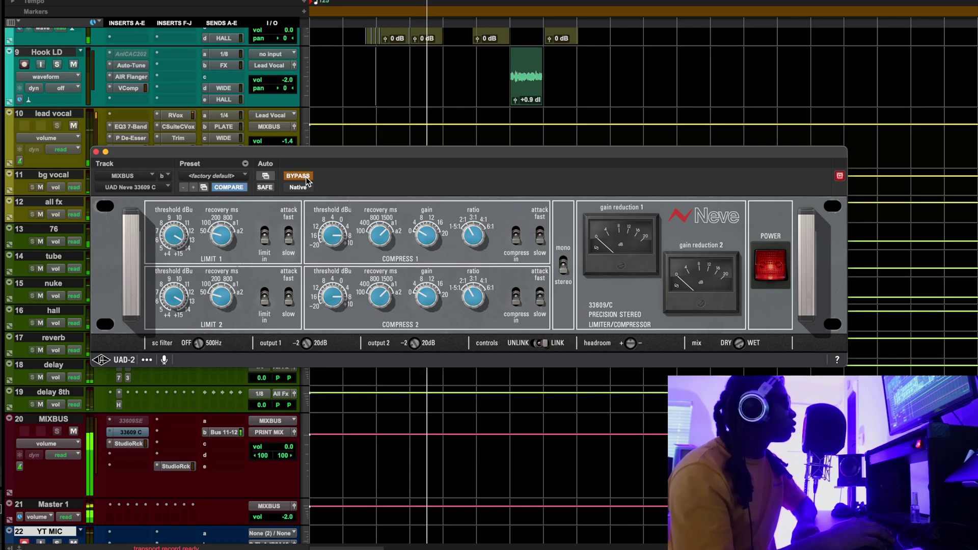
{"action": "left_click", "coordinate": [307, 178]}
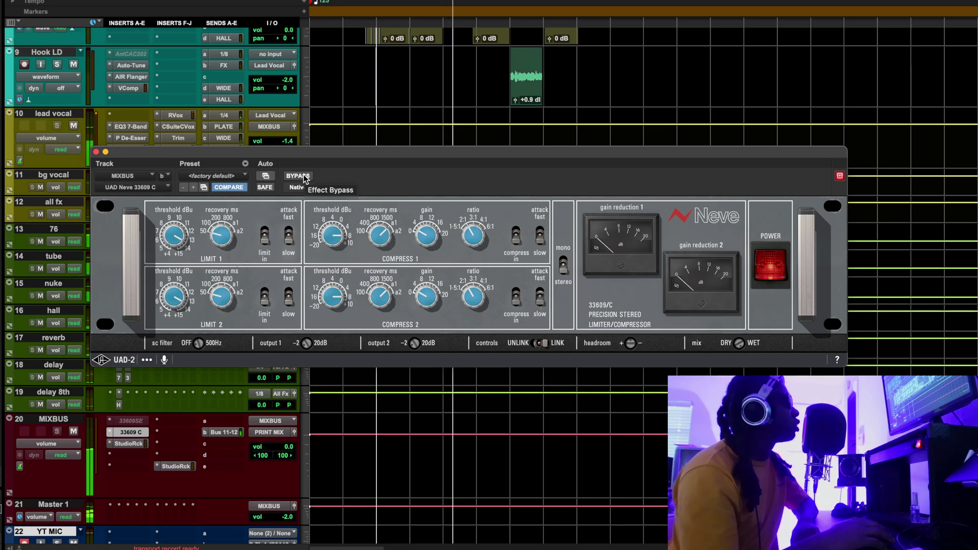
{"action": "left_click", "coordinate": [305, 177]}
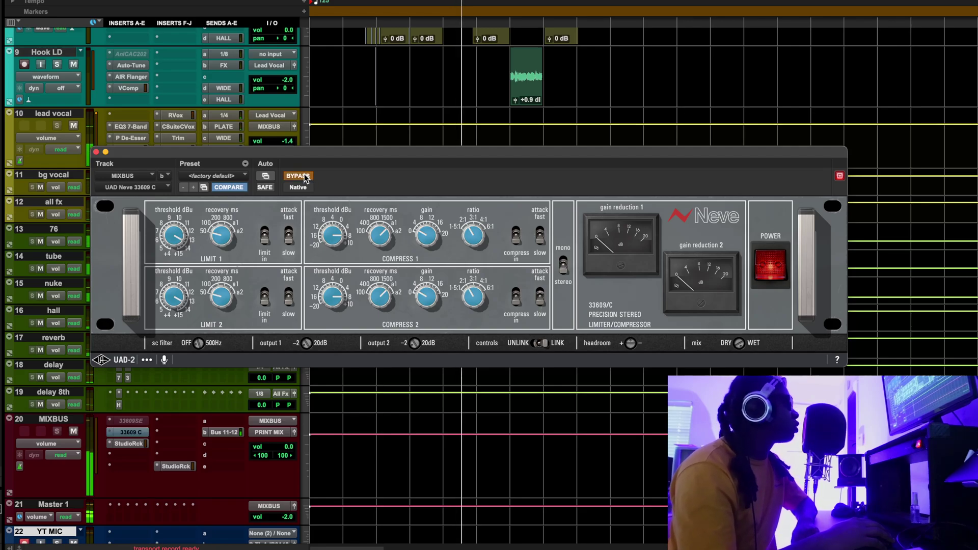
{"action": "left_click", "coordinate": [305, 178]}
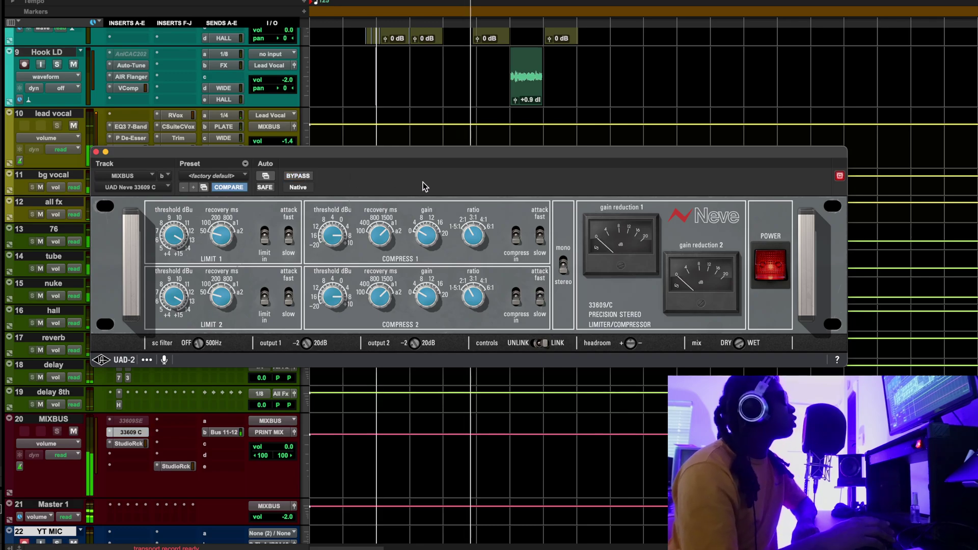
{"action": "key", "text": "space"}
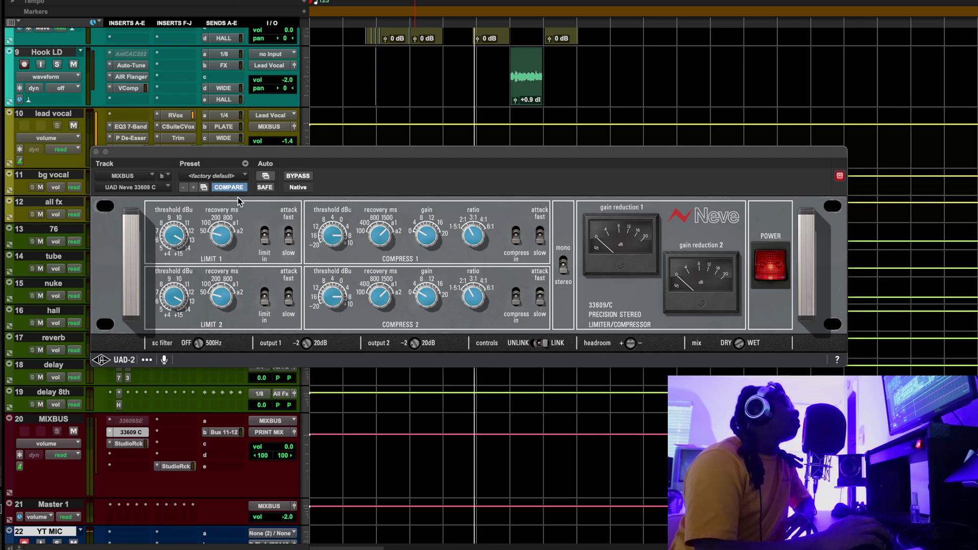
- Close the Neve 33609 C compressor and open the AR TG Mastering plugin on the BEAT track
{"action": "left_click", "coordinate": [213, 238]}
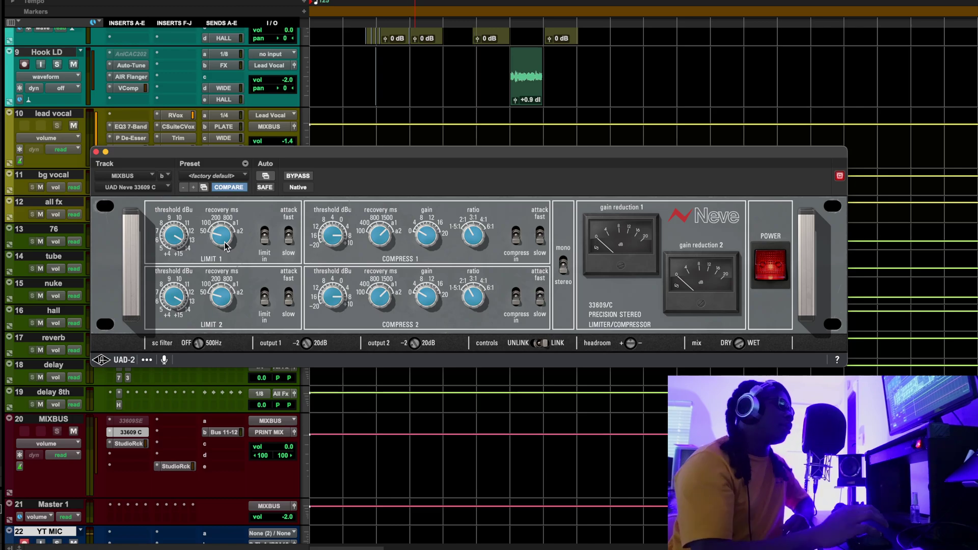
{"action": "left_click", "coordinate": [96, 151]}
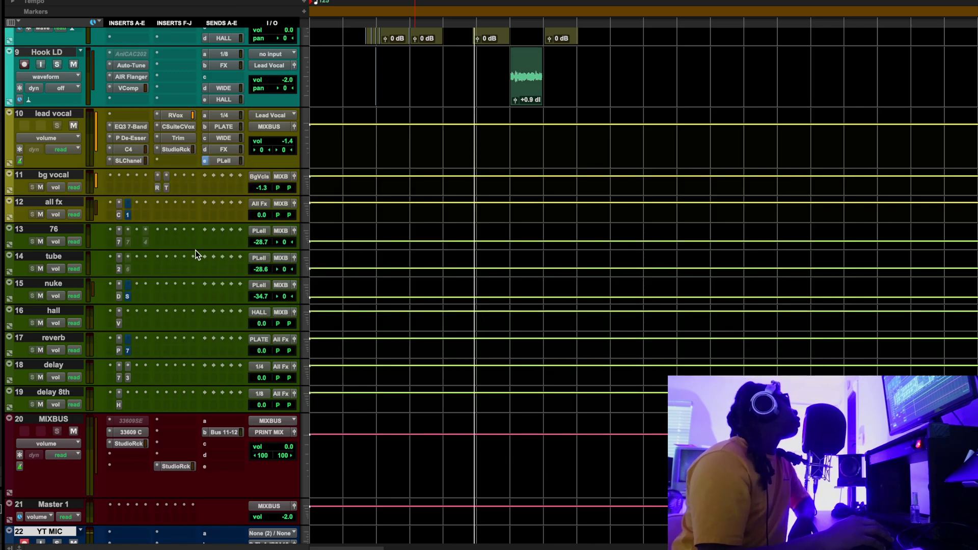
{"action": "scroll", "coordinate": [216, 286], "scroll_direction": "up", "scroll_amount": 5}
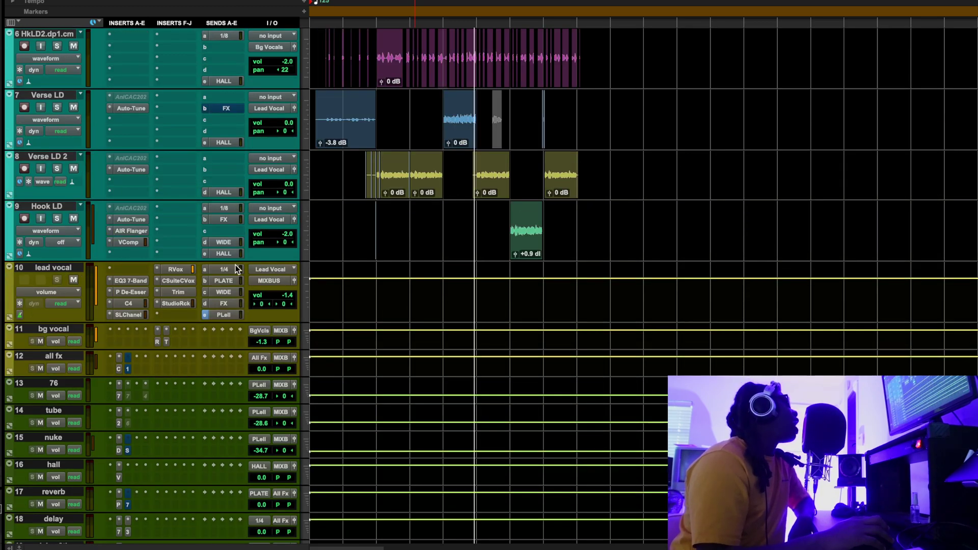
{"action": "scroll", "coordinate": [216, 286], "scroll_direction": "up", "scroll_amount": 5}
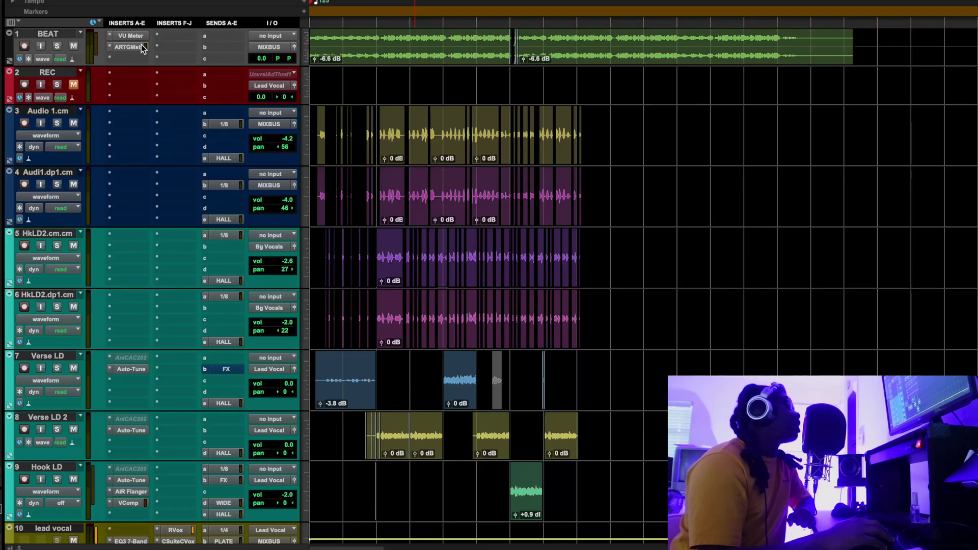
{"action": "left_click", "coordinate": [128, 47]}
{"action": "left_click_drag", "start_coordinate": [398, 151], "coordinate": [500, 96]}
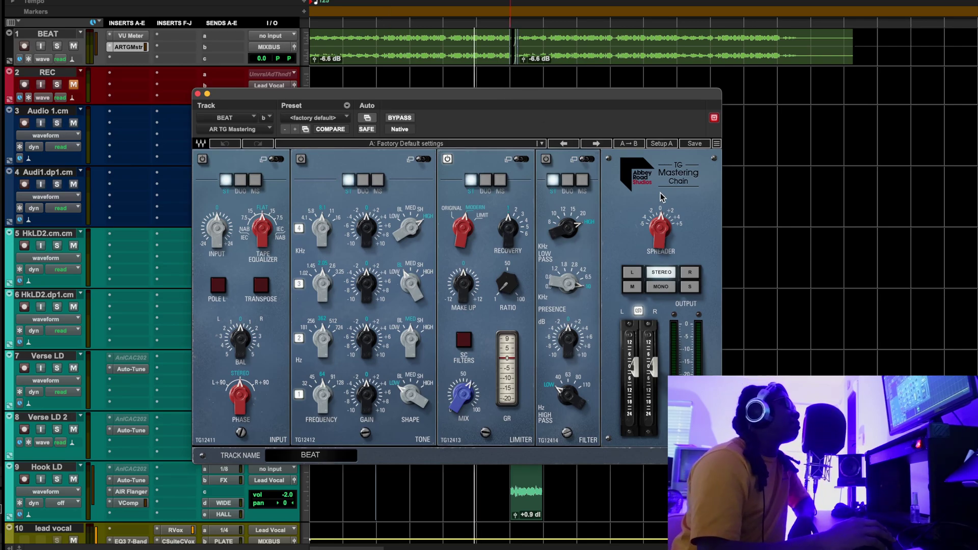
- Set the ratio in the limiter section of AR TG Mastering to 2.1
{"action": "mouse_move", "coordinate": [669, 236]}
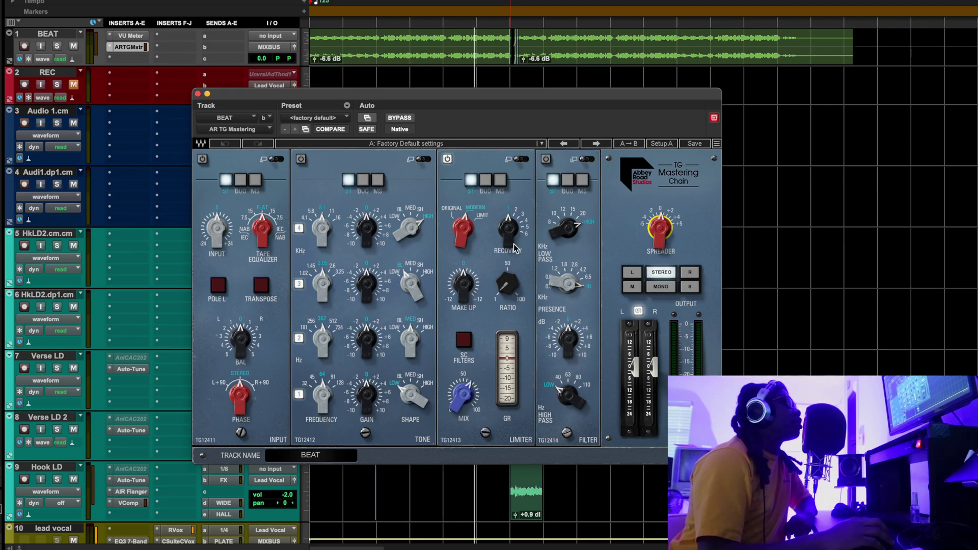
{"action": "left_click_drag", "start_coordinate": [507, 284], "coordinate": [506, 282]}
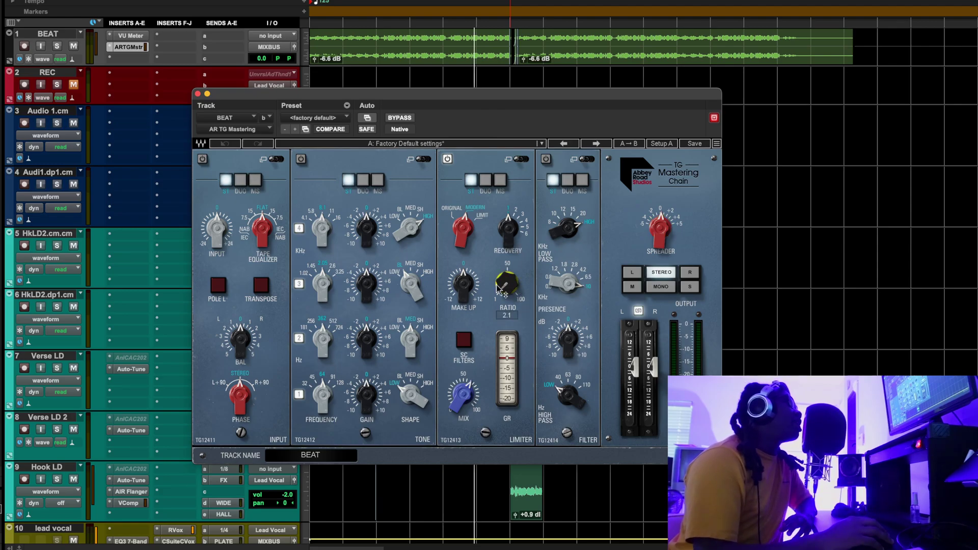
{"action": "left_click", "coordinate": [475, 393]}
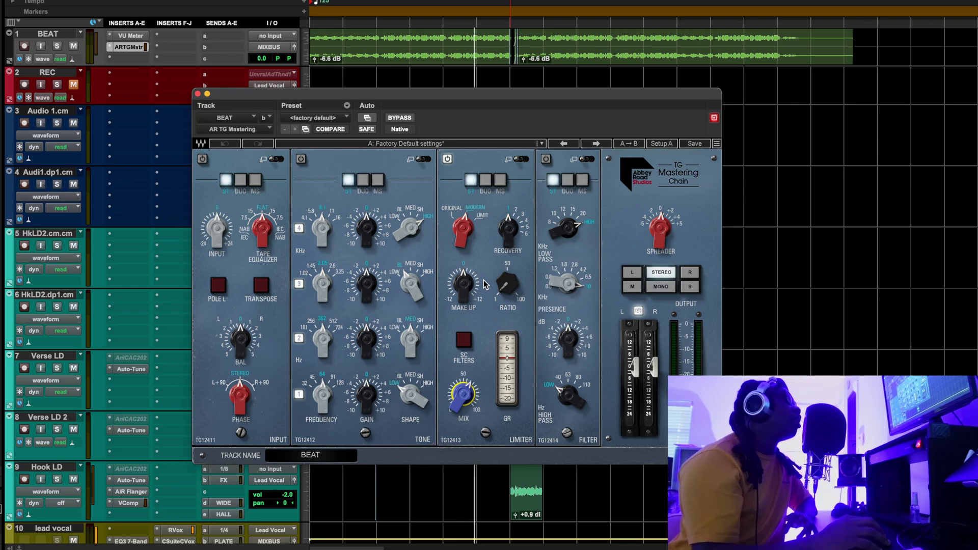
- Play the song and compare the BEAT track with AR TG Mastering bypassed and active
{"action": "left_click_drag", "start_coordinate": [489, 101], "coordinate": [792, 89]}
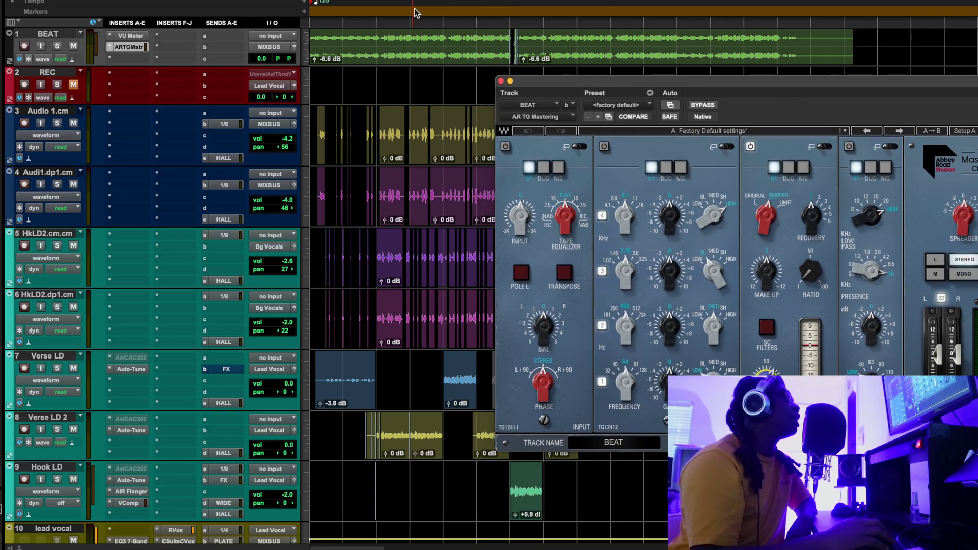
{"action": "key", "text": "space"}
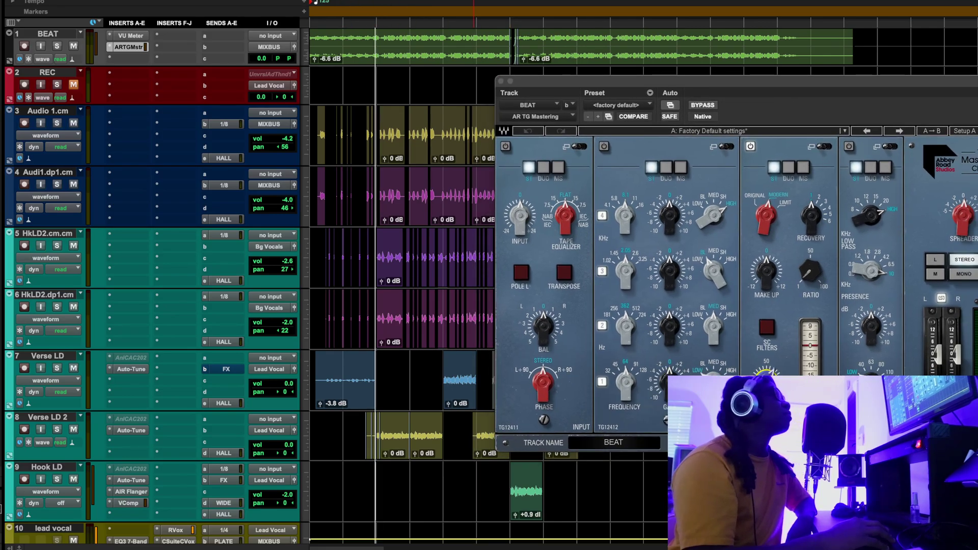
{"action": "left_click_drag", "start_coordinate": [684, 82], "coordinate": [413, 130]}
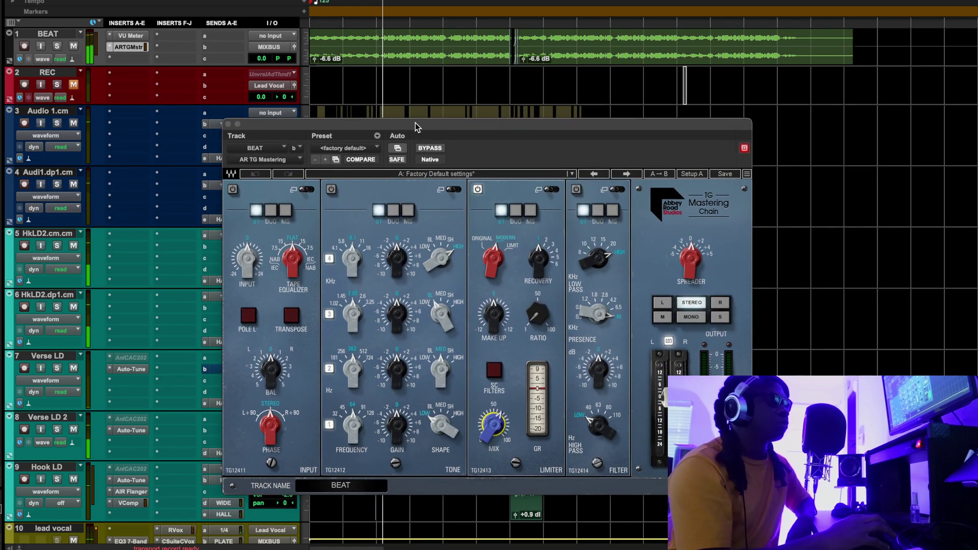
{"action": "left_click", "coordinate": [423, 149]}
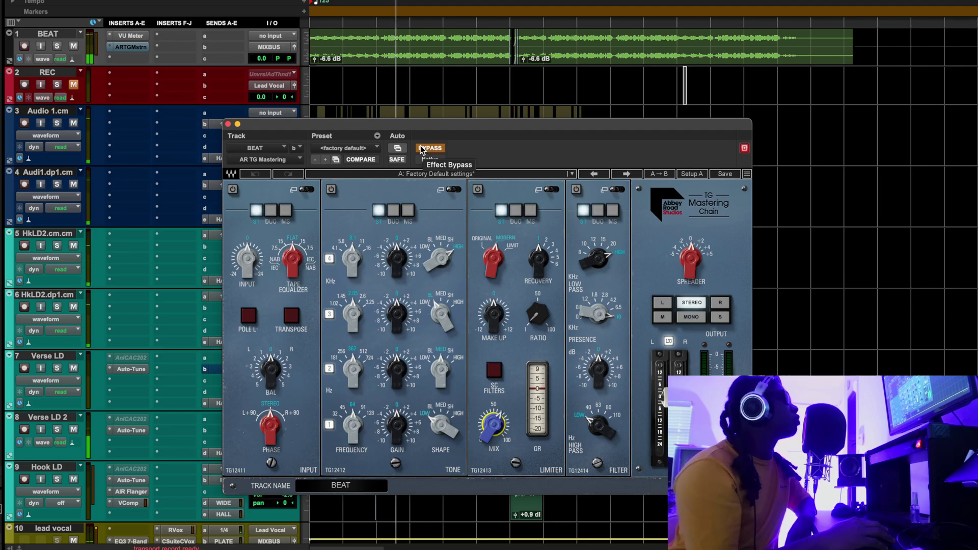
{"action": "left_click", "coordinate": [421, 149]}
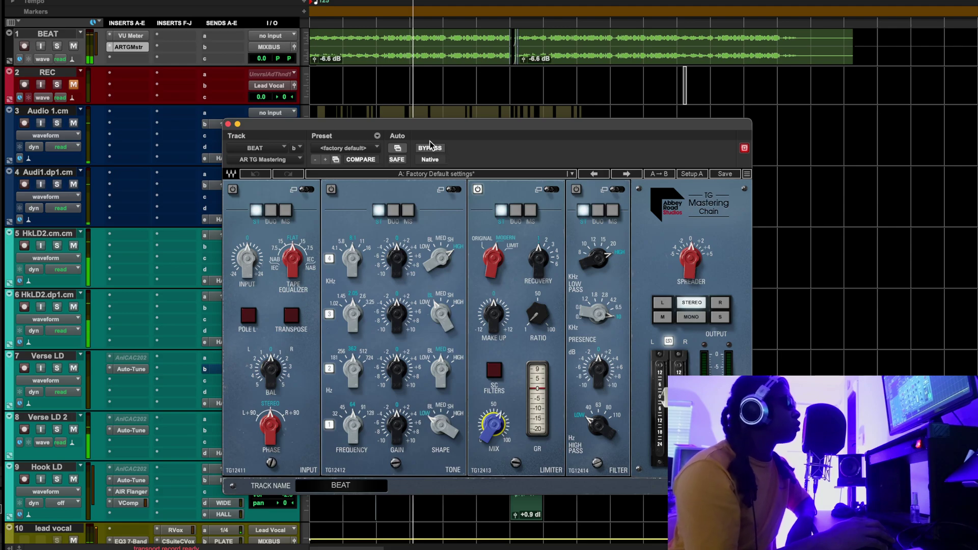
{"action": "left_click_drag", "start_coordinate": [448, 128], "coordinate": [399, 120]}
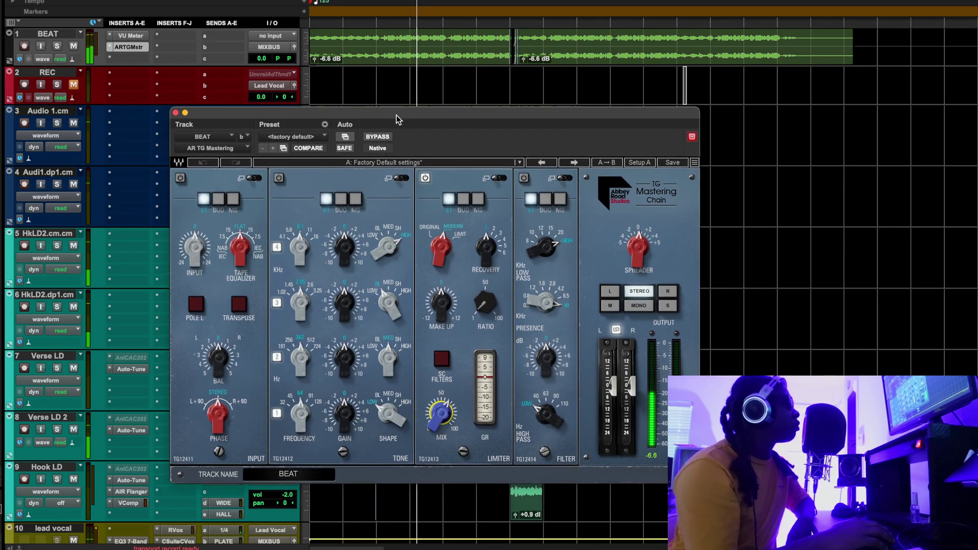
{"action": "left_click", "coordinate": [382, 137]}
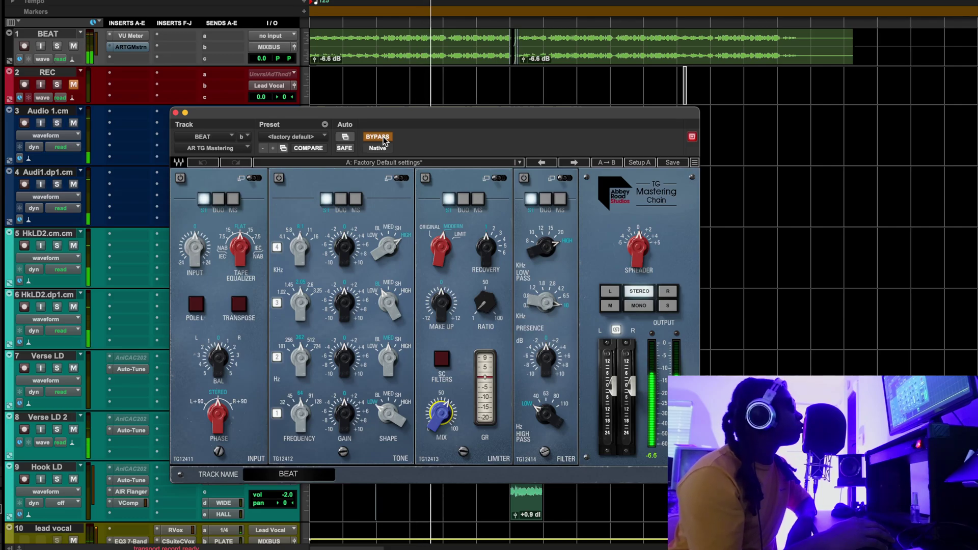
{"action": "left_click", "coordinate": [381, 138]}
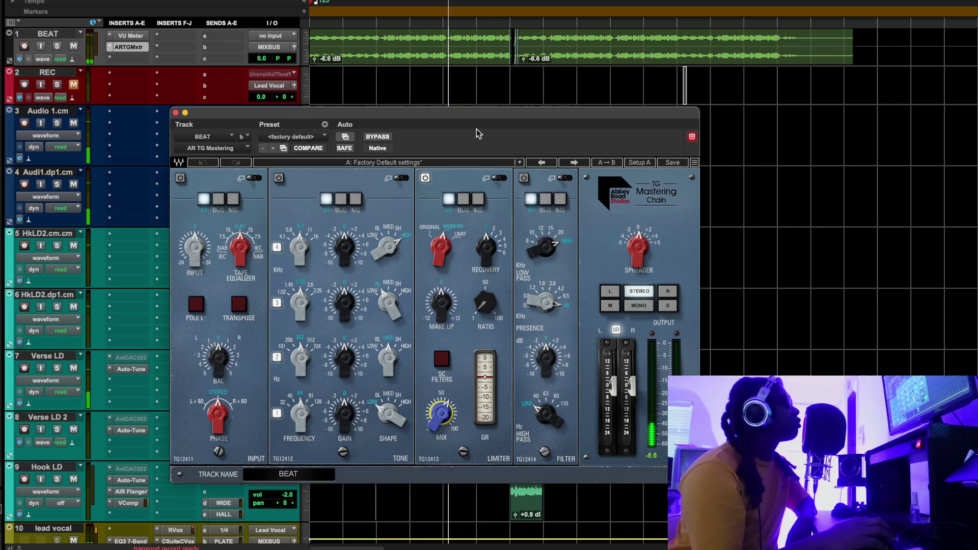
{"action": "left_click", "coordinate": [375, 138]}
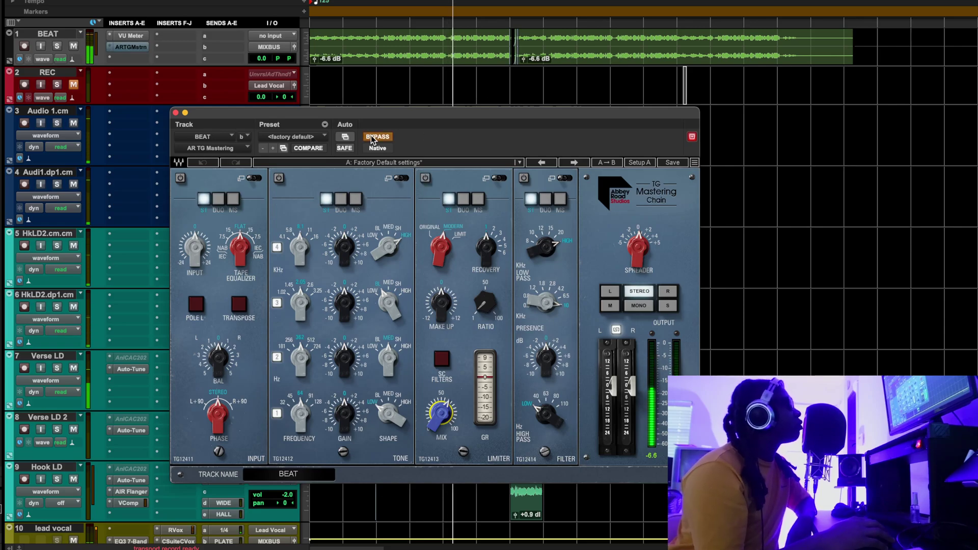
{"action": "left_click", "coordinate": [375, 138]}
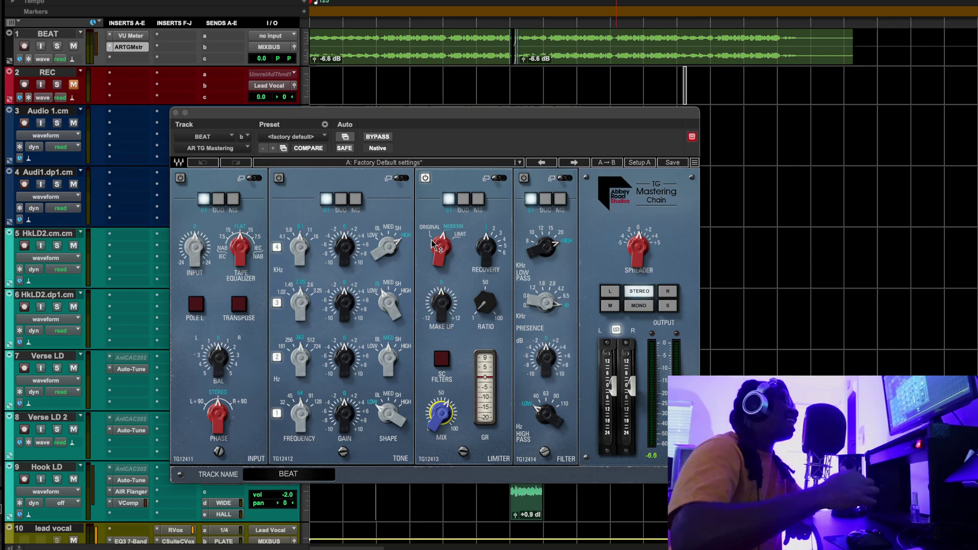
- Close AR TG Mastering and open the VComp compressor on the Hook LD track
{"action": "left_click", "coordinate": [175, 113]}
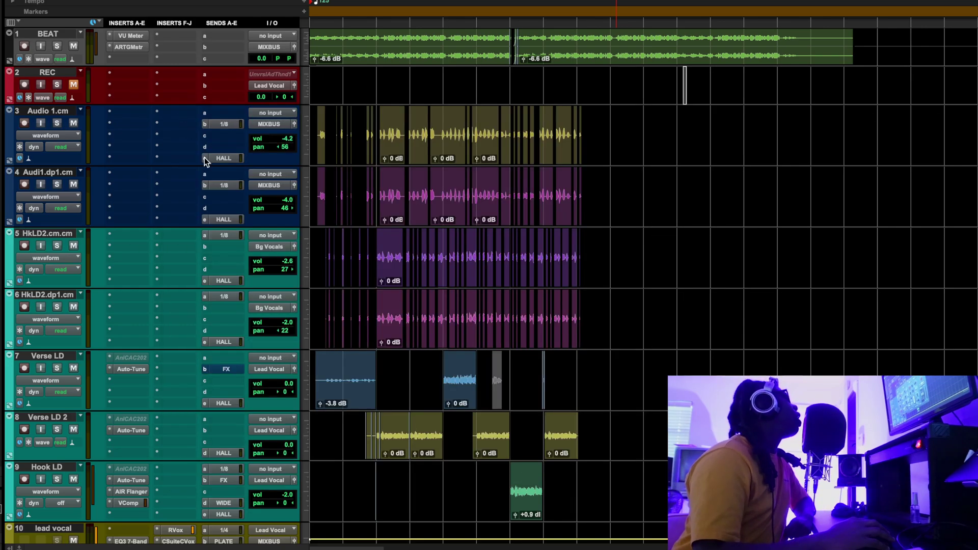
{"action": "scroll", "coordinate": [323, 346], "scroll_direction": "down", "scroll_amount": 3}
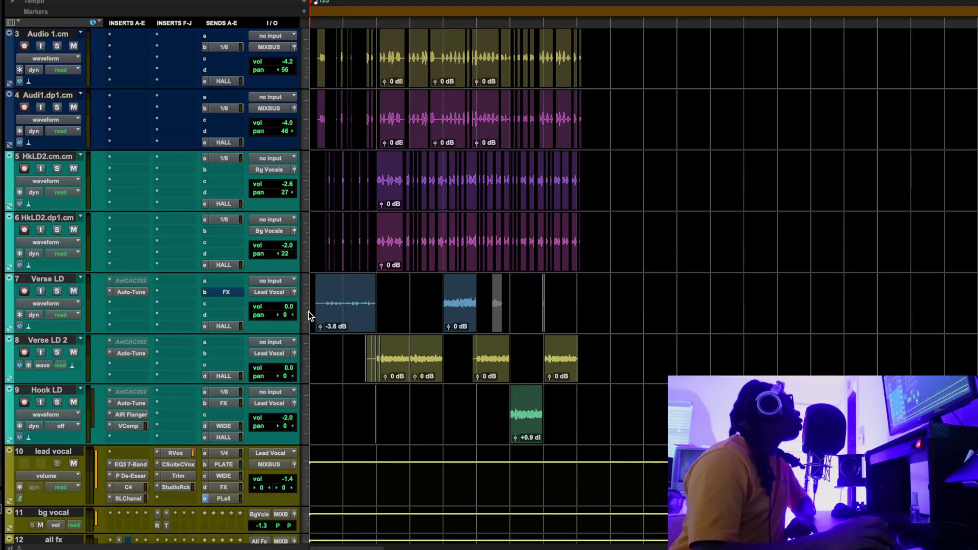
{"action": "scroll", "coordinate": [482, 347], "scroll_direction": "down", "scroll_amount": 4}
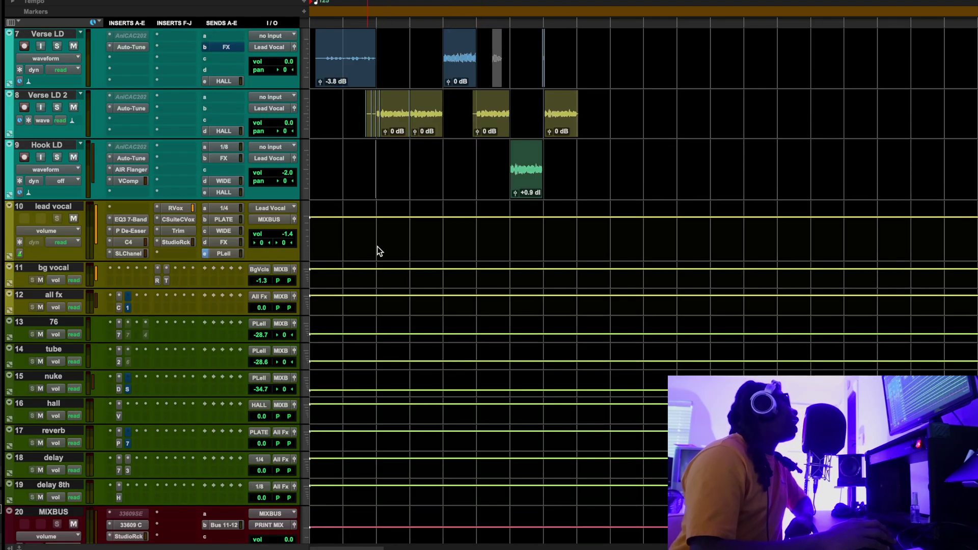
{"action": "scroll", "coordinate": [285, 237], "scroll_direction": "up", "scroll_amount": 2}
{"action": "left_click", "coordinate": [135, 303]}
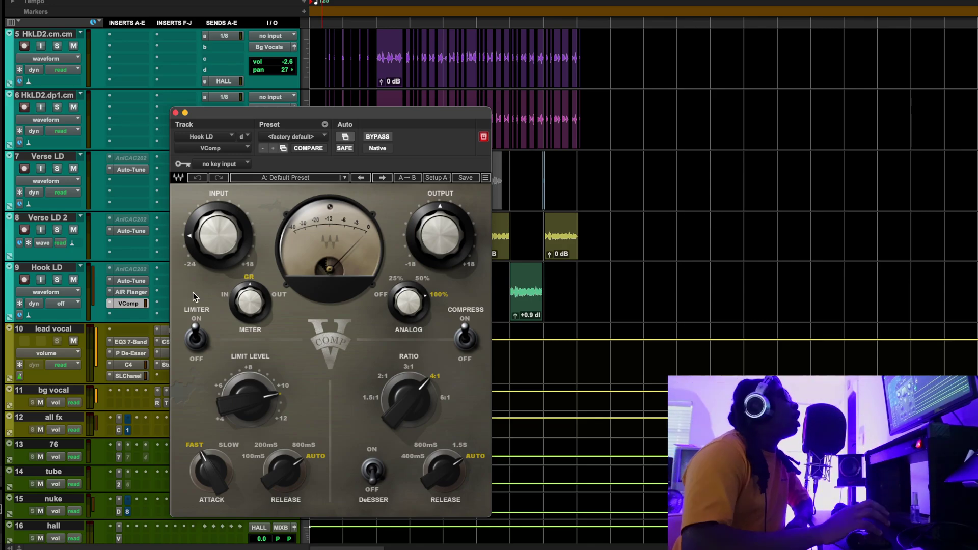
{"action": "left_click_drag", "start_coordinate": [350, 107], "coordinate": [283, 91]}
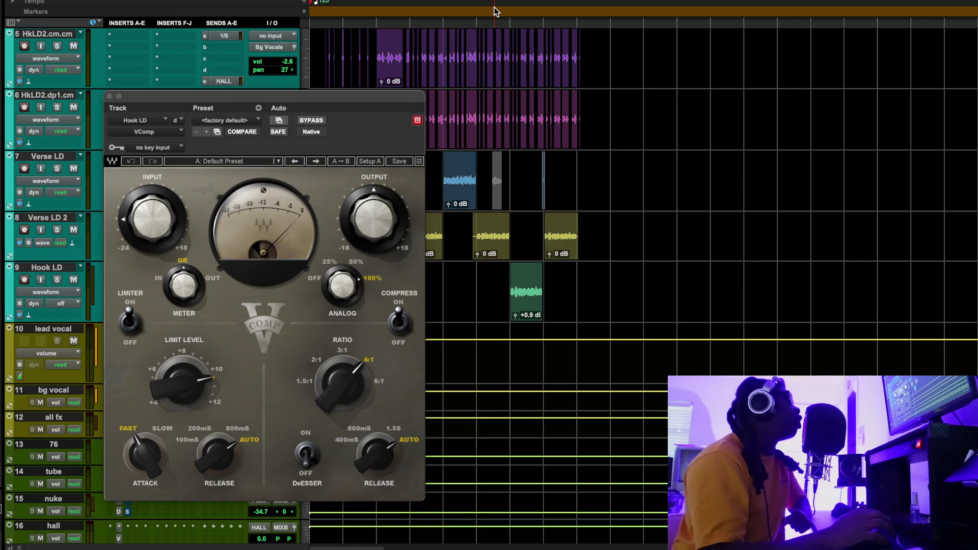
{"action": "left_click_drag", "start_coordinate": [289, 95], "coordinate": [307, 72]}
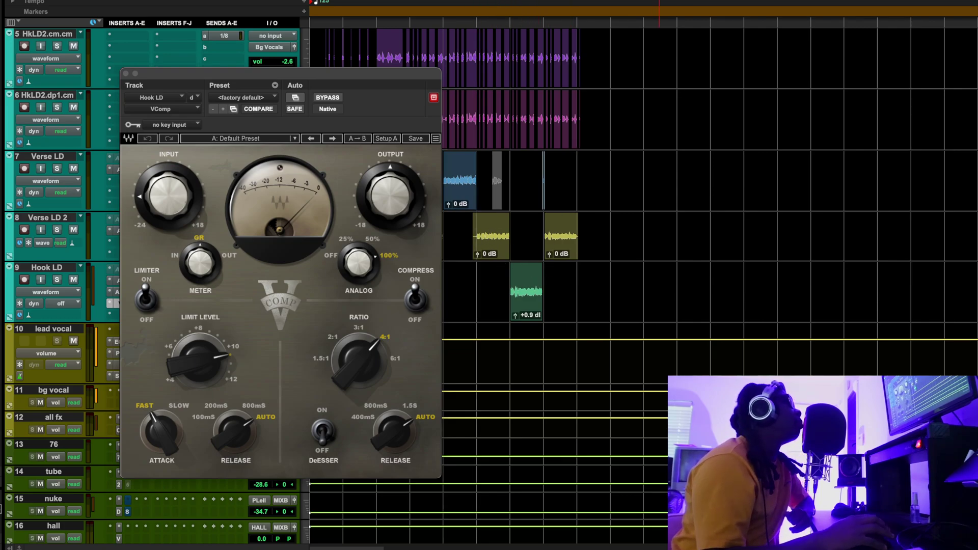
- Play the song, clear the VComp window off the tracks, and bypass the AIR Flanger insert on Hook LD
{"action": "key", "text": "space"}
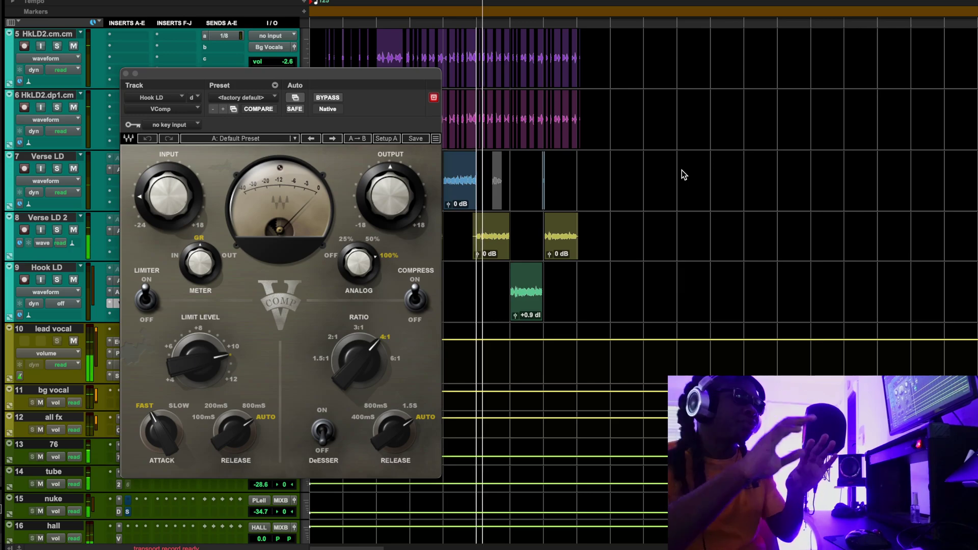
{"action": "left_click_drag", "start_coordinate": [387, 73], "coordinate": [873, 47]}
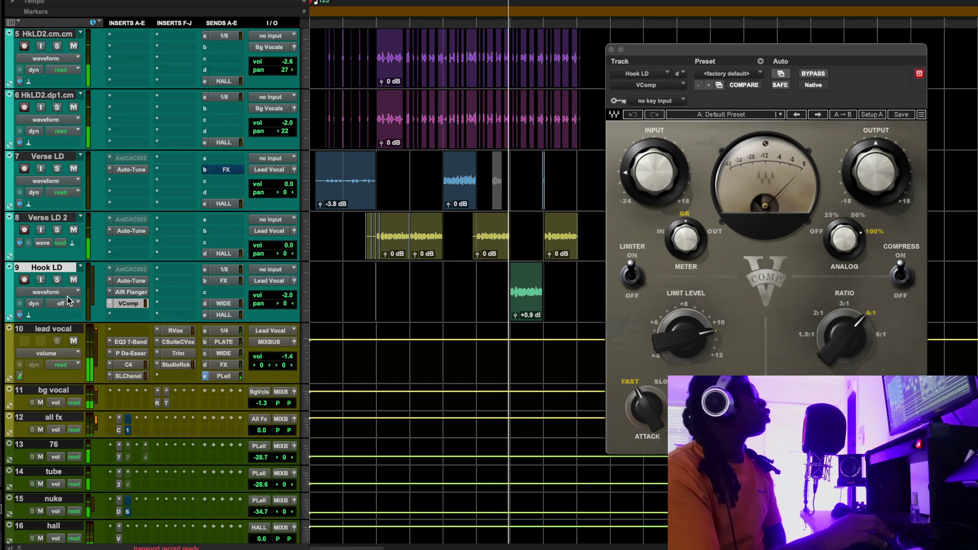
{"action": "right_click", "coordinate": [117, 295]}
{"action": "left_click", "coordinate": [118, 295]}
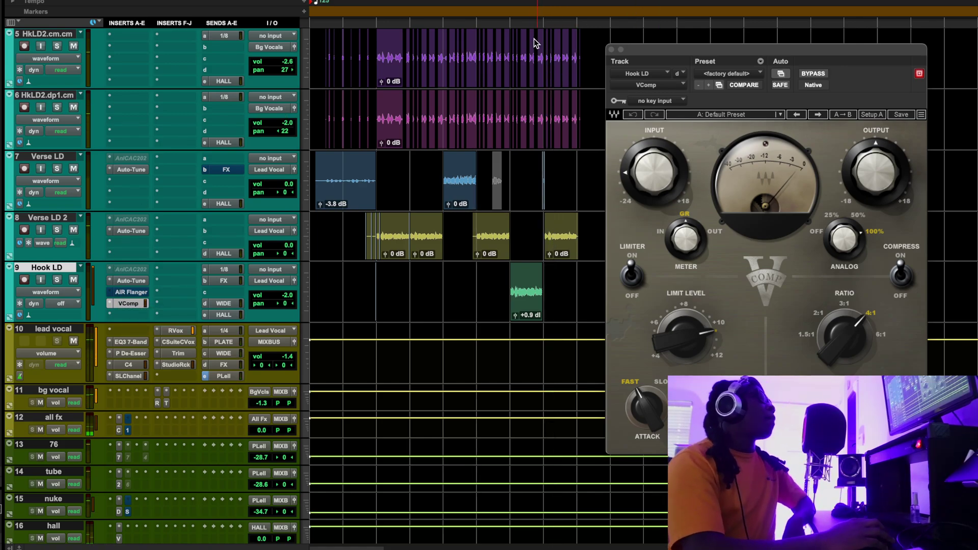
- Stop the song, set the playback position just before the Hook LD clip, and play from there
{"action": "key", "text": "space"}
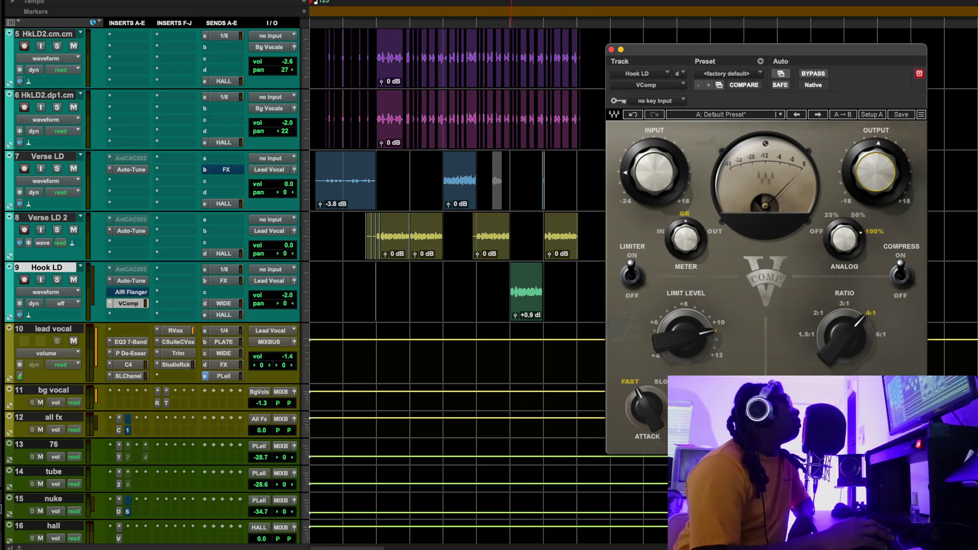
{"action": "left_click", "coordinate": [507, 39]}
{"action": "key", "text": "space"}
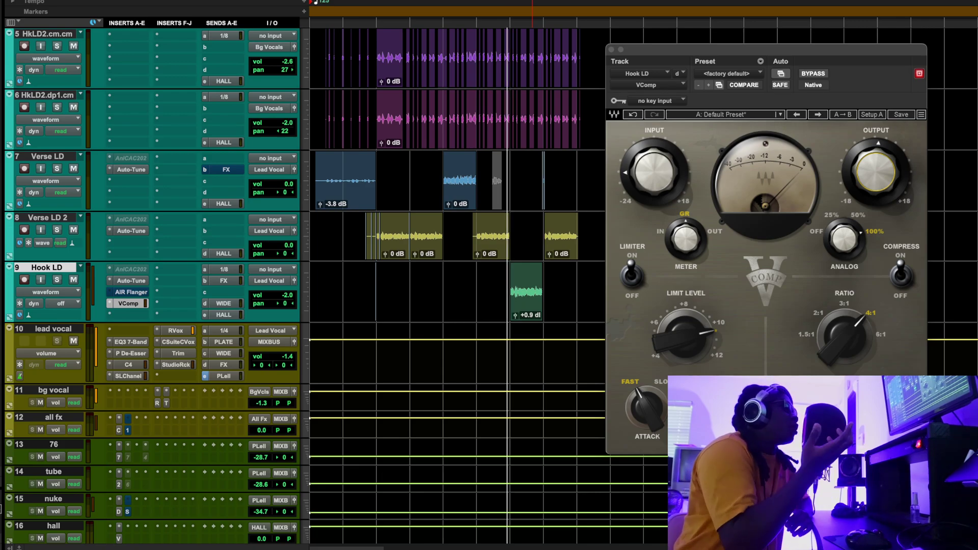
{"action": "key", "text": "space"}
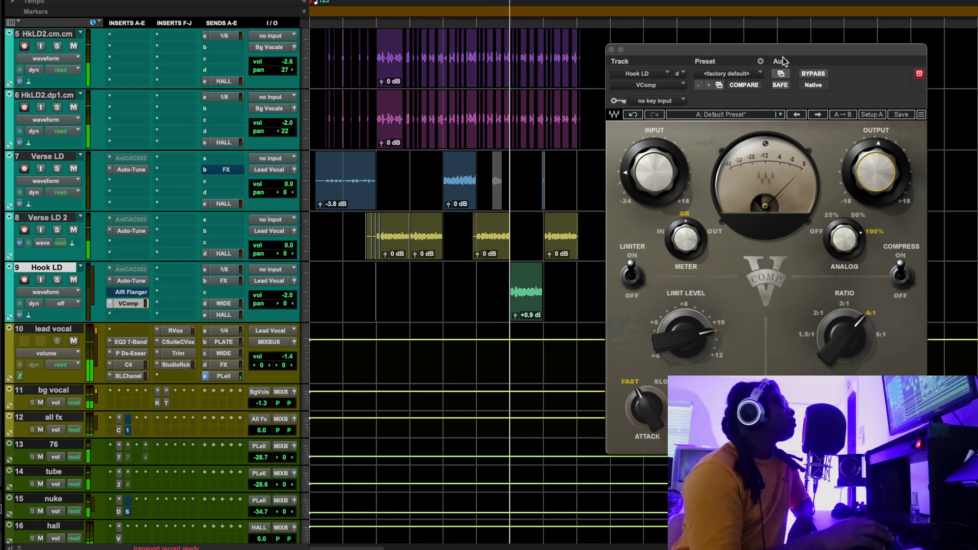
- Compare the Hook LD vocal with VComp bypassed and active, stop playback, and return to the start of the hook clip
{"action": "left_click", "coordinate": [813, 74]}
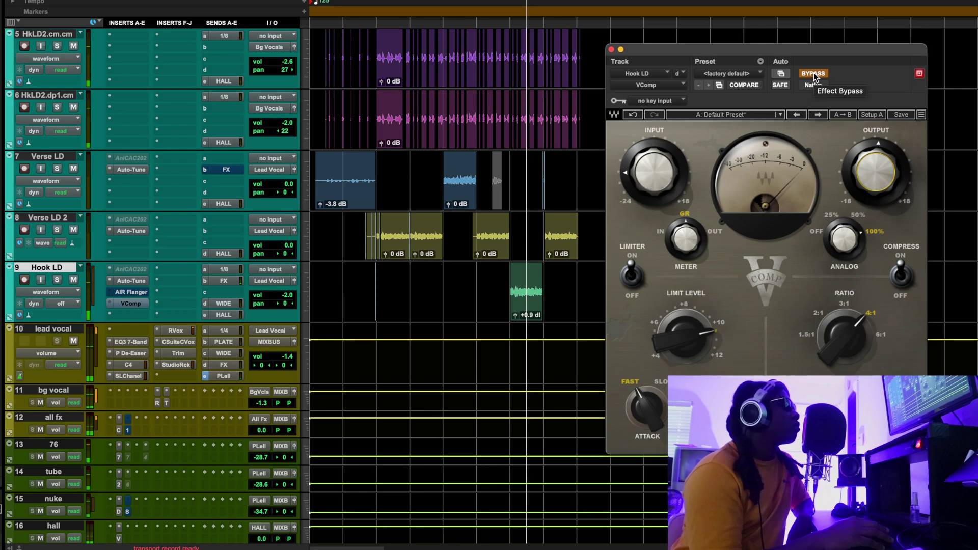
{"action": "left_click", "coordinate": [813, 74]}
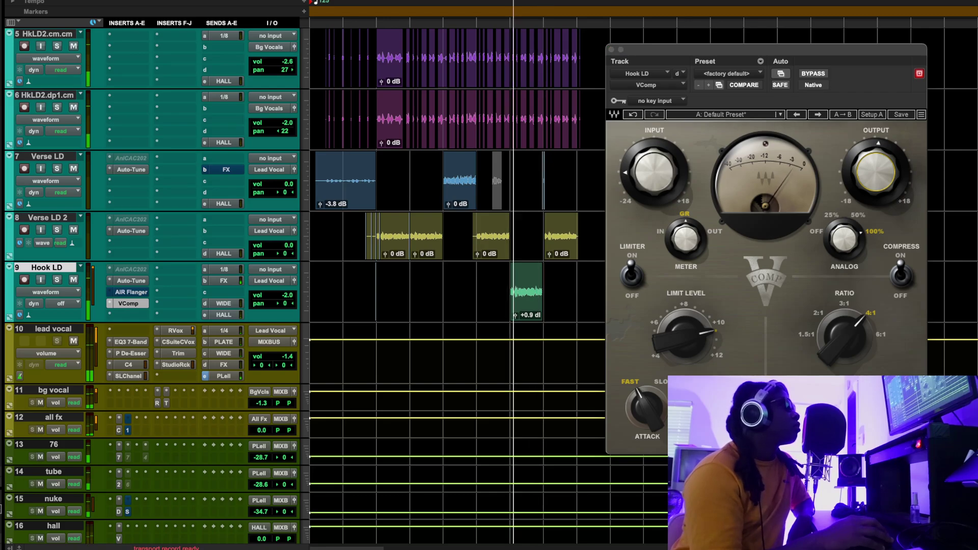
{"action": "left_click", "coordinate": [812, 74]}
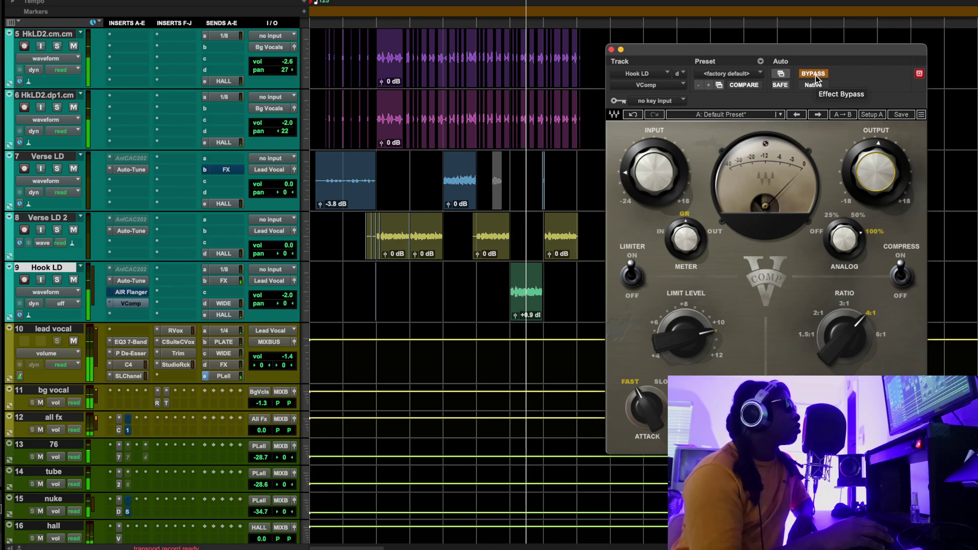
{"action": "left_click", "coordinate": [815, 75]}
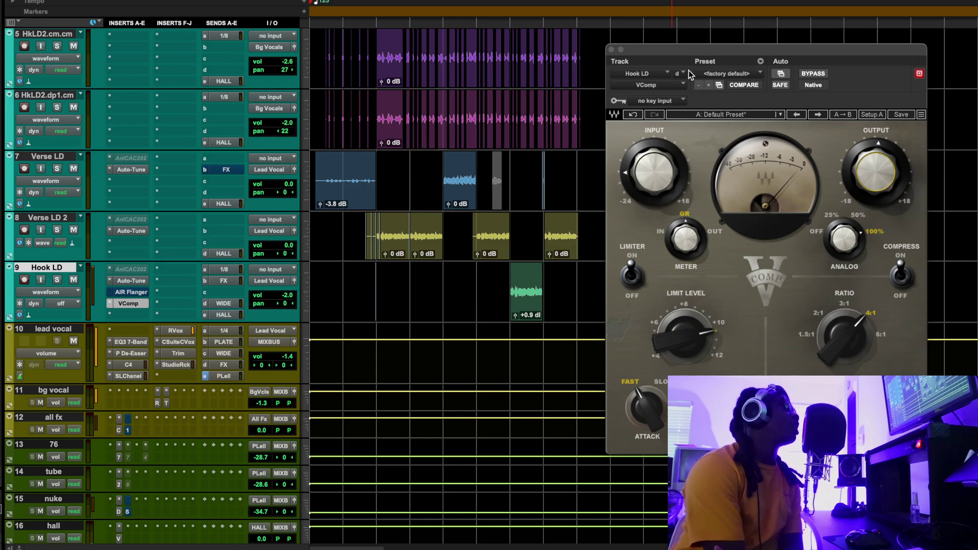
{"action": "key", "text": "space"}
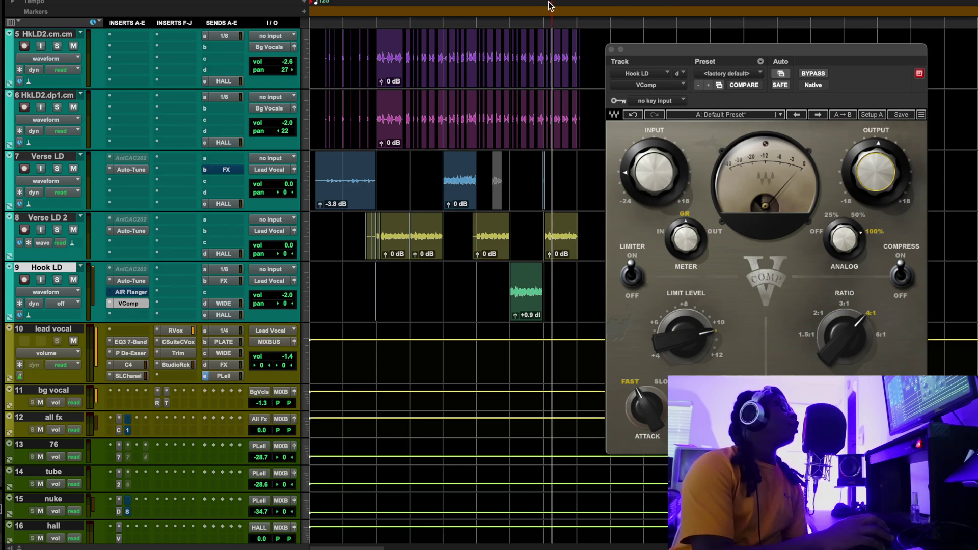
{"action": "left_click", "coordinate": [516, 9]}
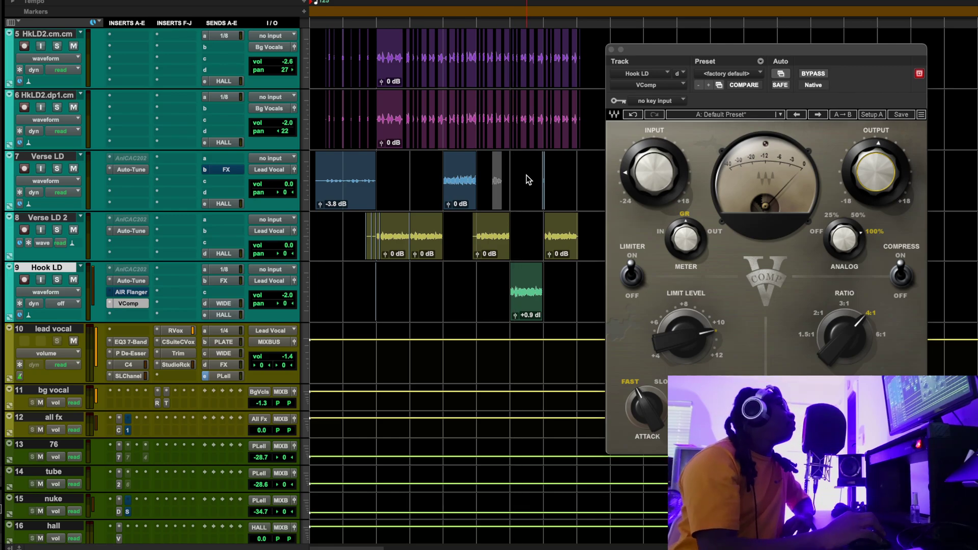
- Reactivate the AIR Flanger insert on Hook LD and close the VComp window
{"action": "right_click", "coordinate": [135, 292]}
{"action": "left_click", "coordinate": [145, 297]}
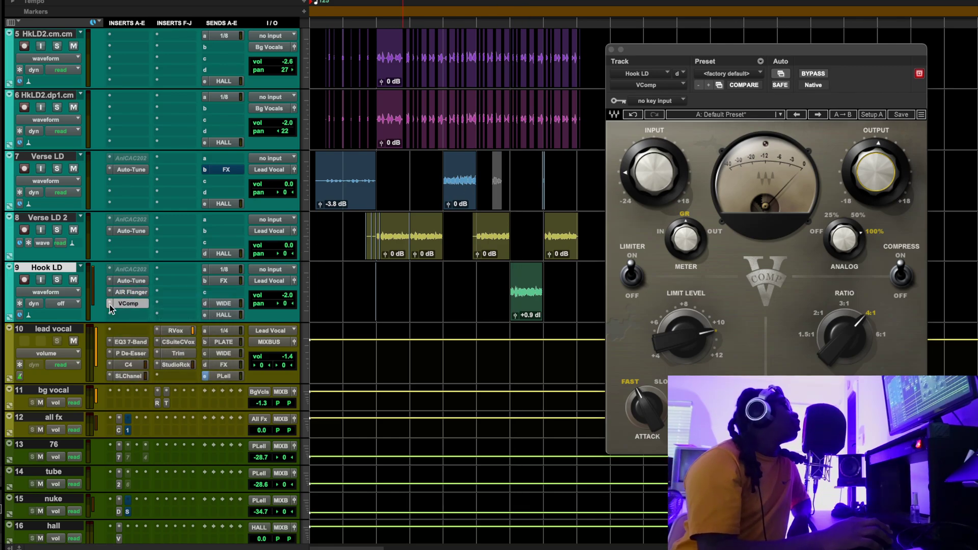
{"action": "left_click", "coordinate": [128, 304]}
{"action": "left_click", "coordinate": [129, 304]}
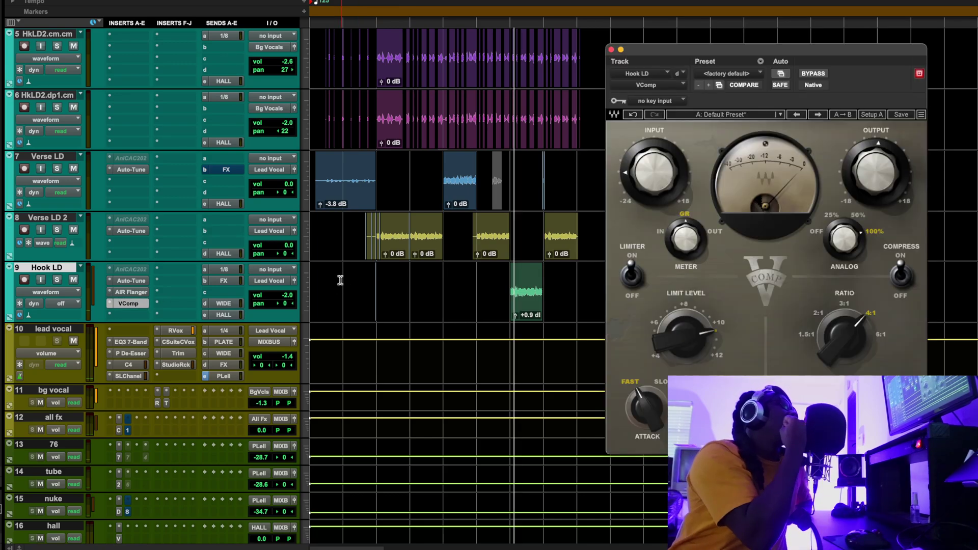
{"action": "left_click_drag", "start_coordinate": [690, 56], "coordinate": [340, 54]}
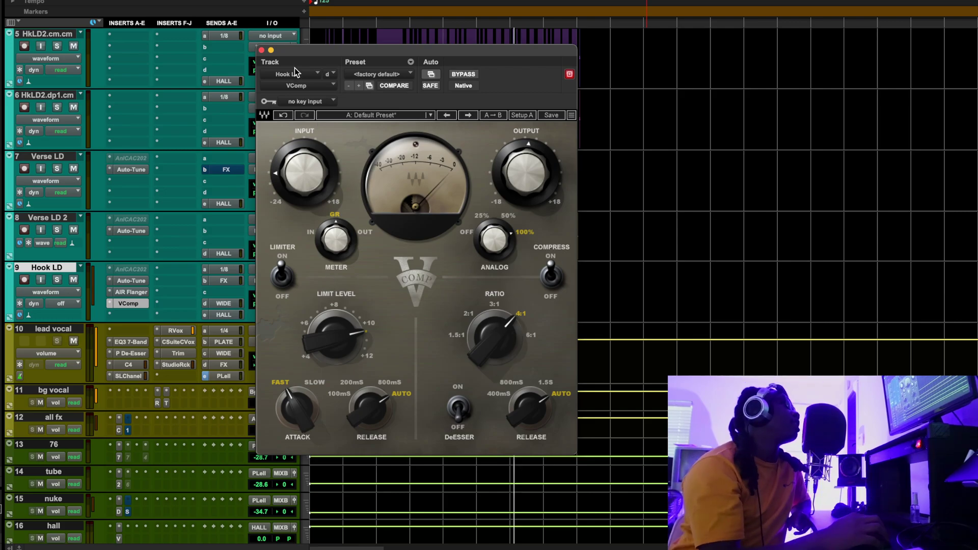
{"action": "left_click", "coordinate": [261, 50]}
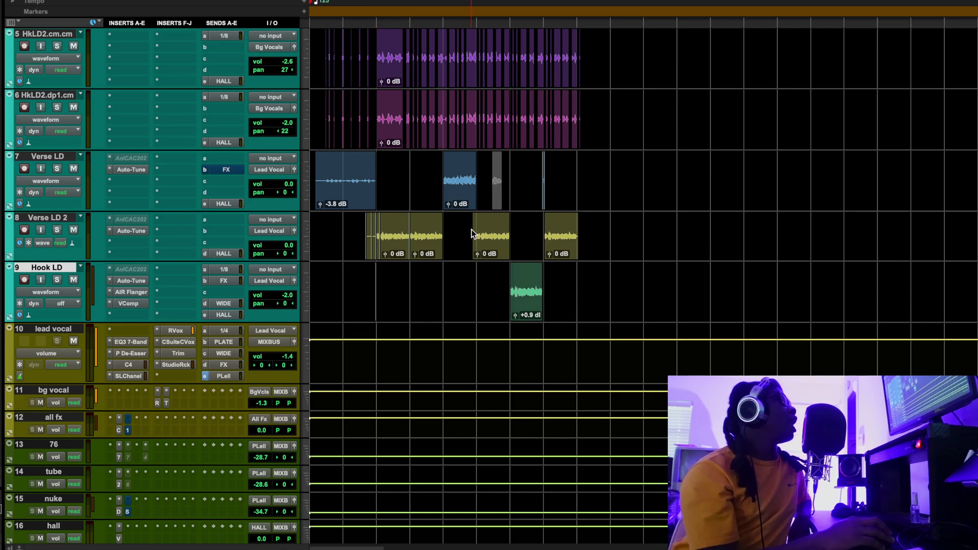